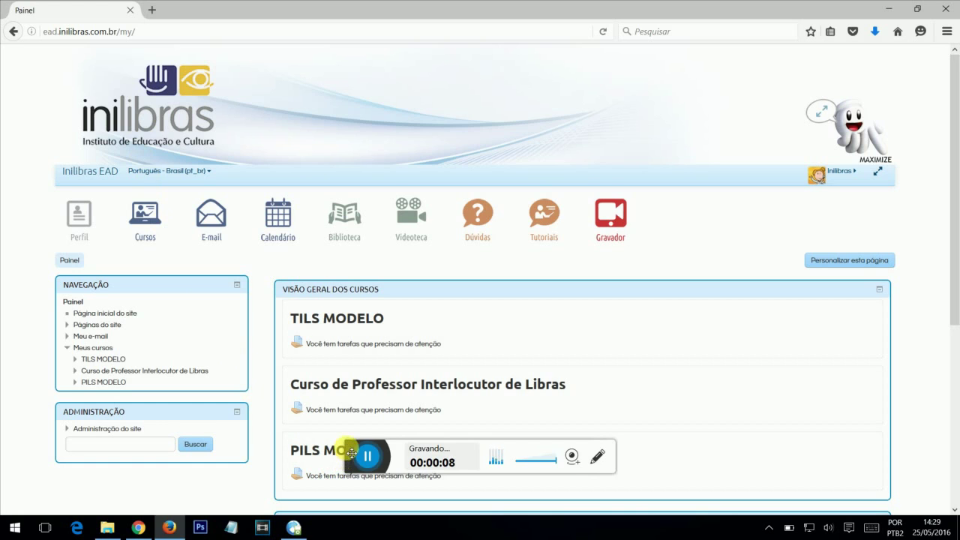
{"action": "left_click_drag", "start_coordinate": [343, 462], "coordinate": [667, 482]}
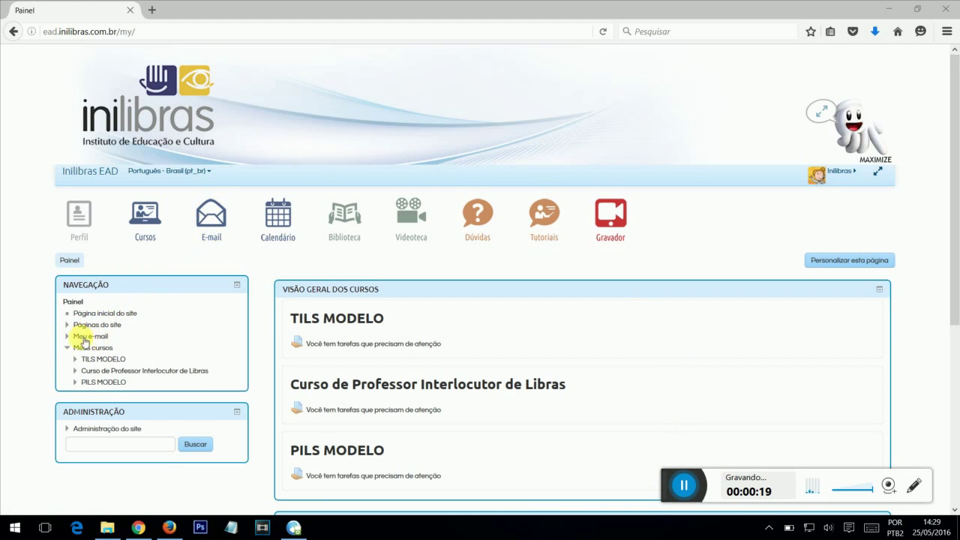
Open the e-mail area and start a new e-mail for the PILS MODELO course.
{"action": "left_click", "coordinate": [69, 336]}
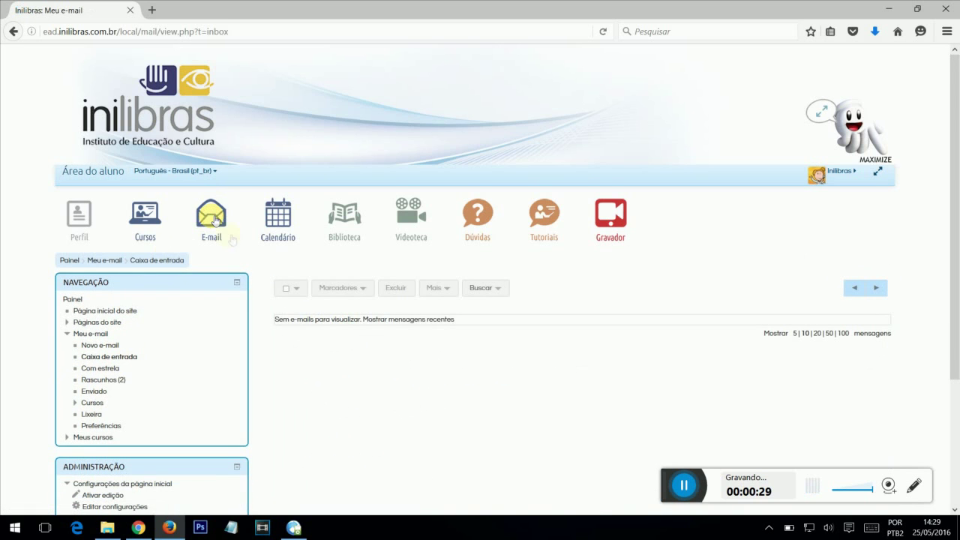
{"action": "scroll", "coordinate": [539, 273], "scroll_direction": "down", "scroll_amount": 2}
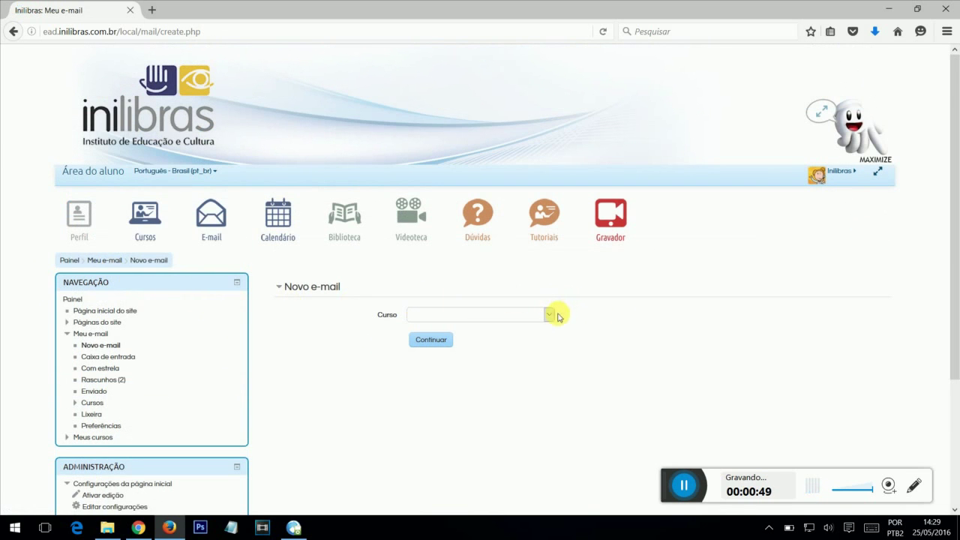
{"action": "left_click", "coordinate": [552, 316]}
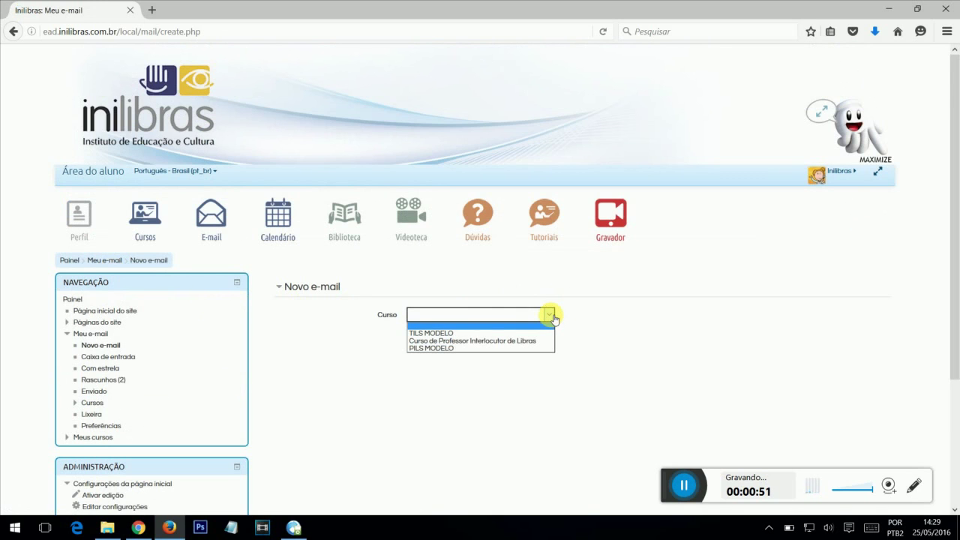
{"action": "left_click", "coordinate": [431, 348]}
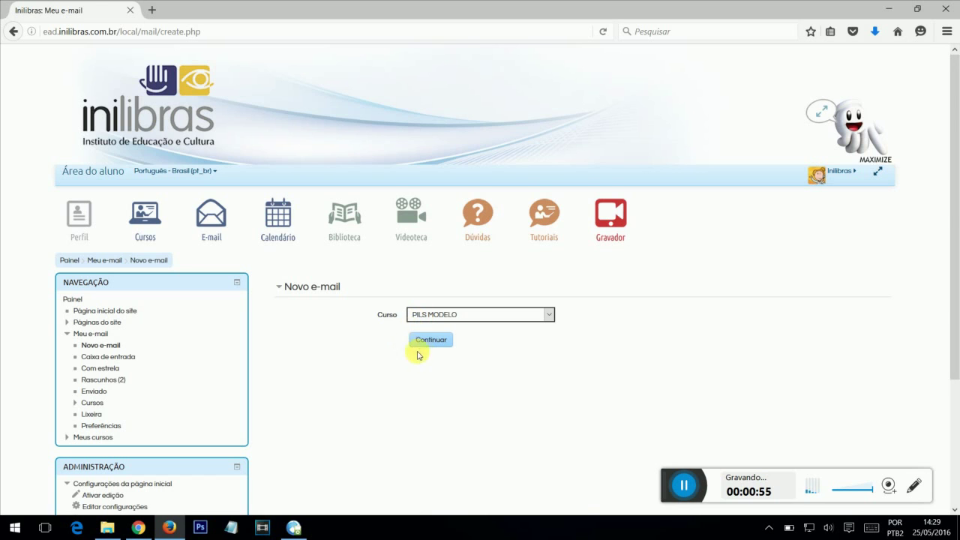
{"action": "left_click", "coordinate": [433, 342]}
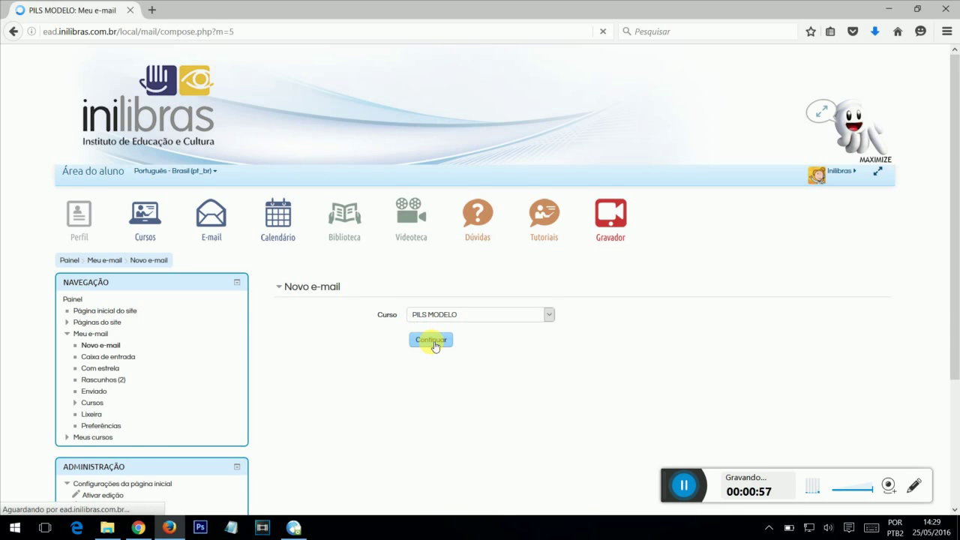
Add Suporte Inilibras as a direct (Para) recipient of the new e-mail and apply the selection.
{"action": "scroll", "coordinate": [538, 316], "scroll_direction": "down", "scroll_amount": 1}
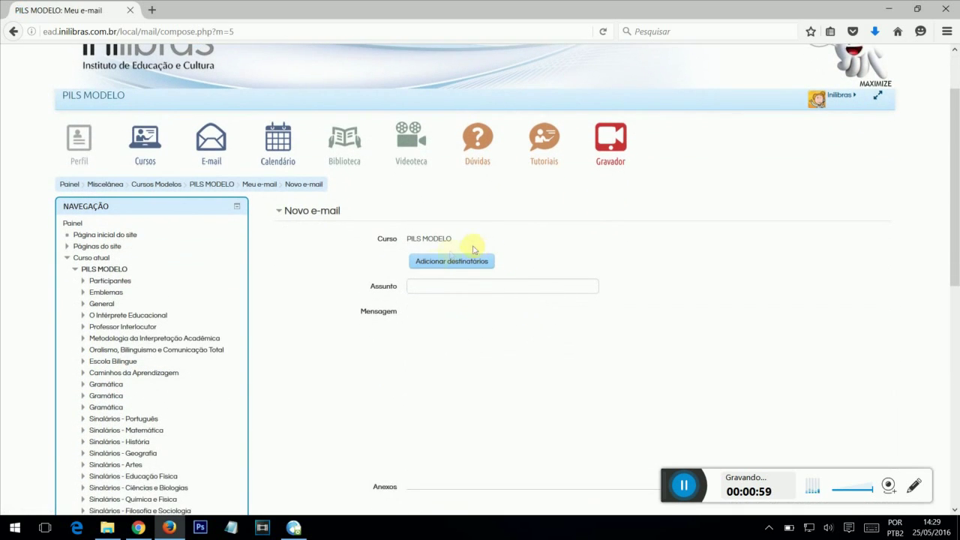
{"action": "left_click", "coordinate": [457, 265]}
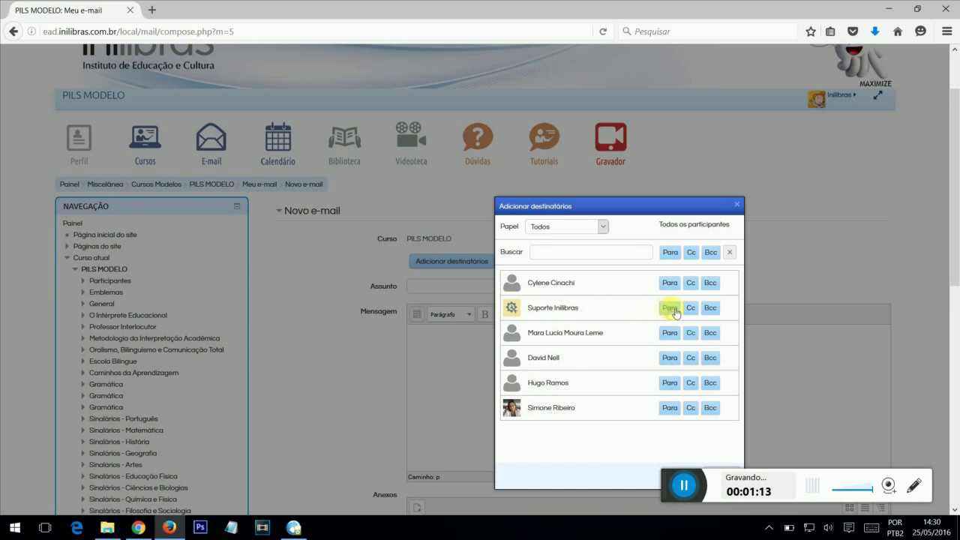
{"action": "left_click", "coordinate": [674, 312]}
{"action": "scroll", "coordinate": [611, 378], "scroll_direction": "down", "scroll_amount": 2}
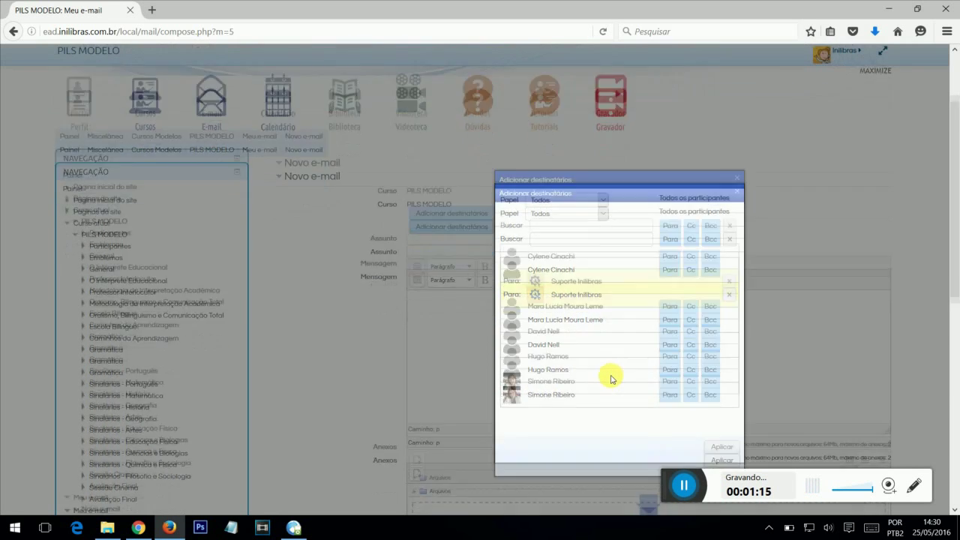
{"action": "left_click", "coordinate": [722, 401]}
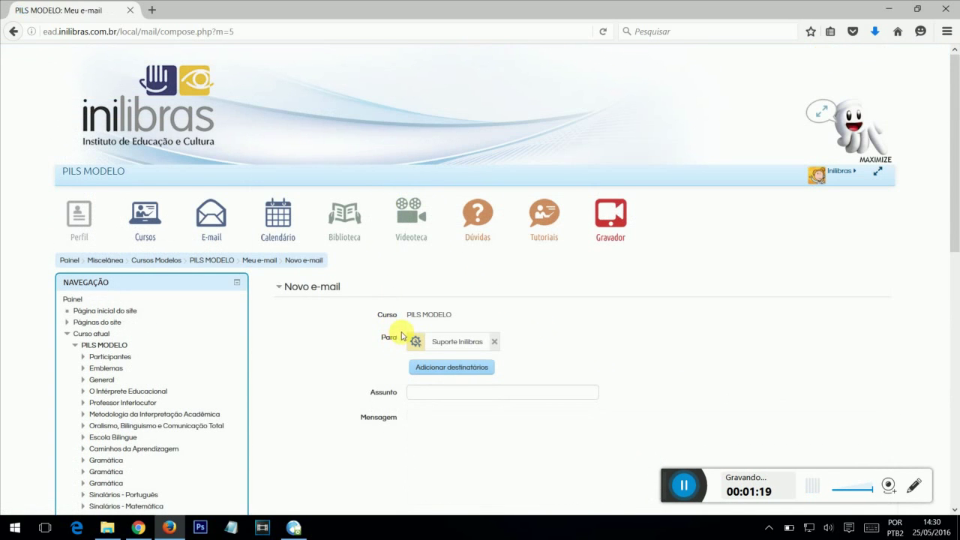
Add the first participant in the recipients list as a second direct (Para) recipient and apply the selection.
{"action": "scroll", "coordinate": [534, 350], "scroll_direction": "down", "scroll_amount": 2}
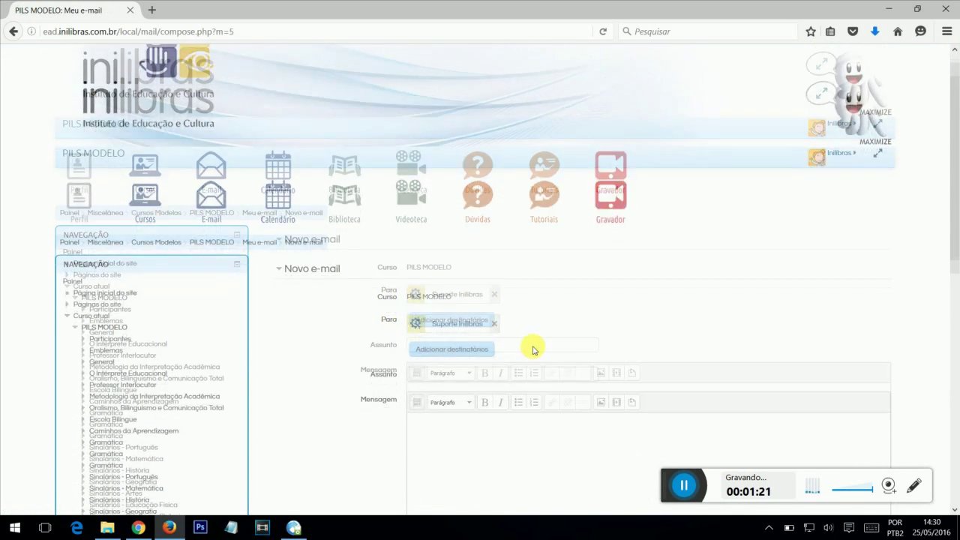
{"action": "left_click", "coordinate": [459, 294]}
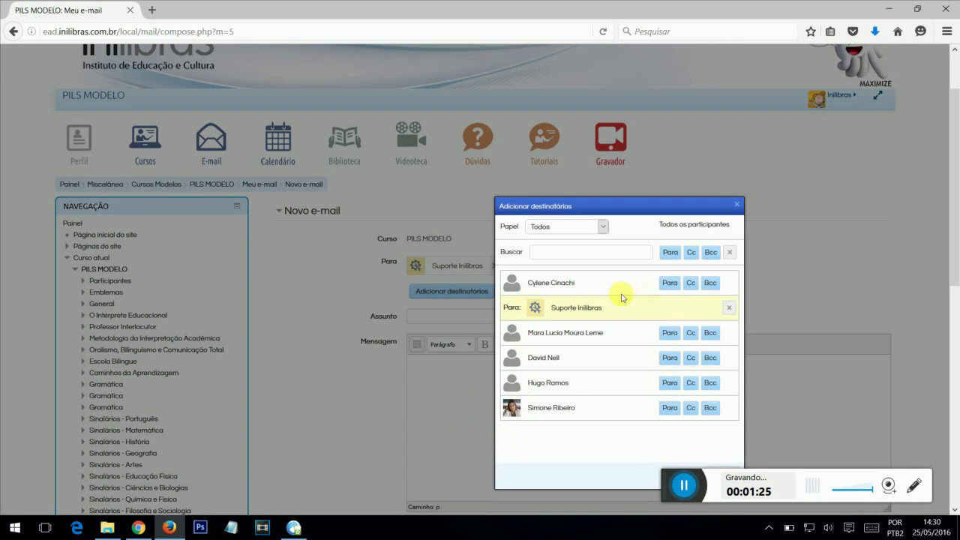
{"action": "left_click", "coordinate": [670, 284]}
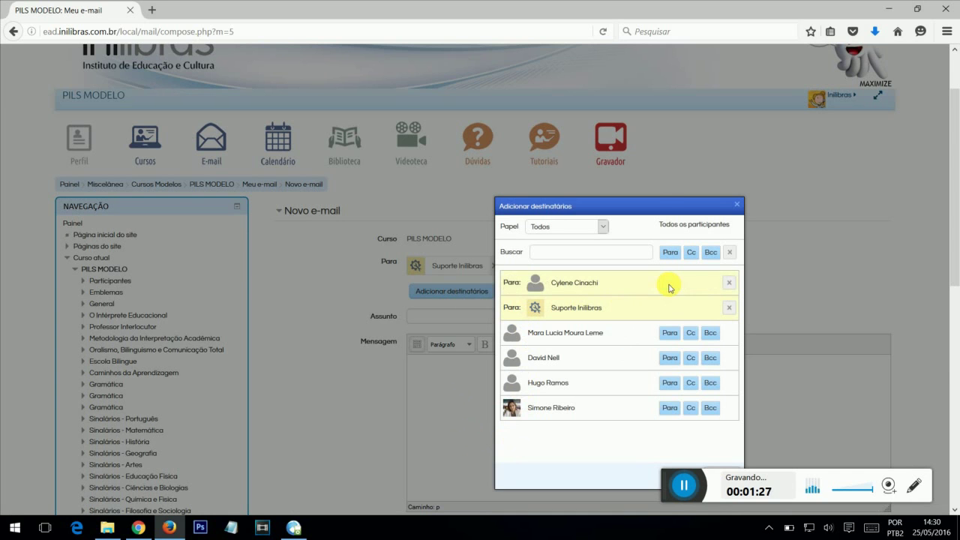
{"action": "left_click_drag", "start_coordinate": [656, 208], "coordinate": [542, 124]}
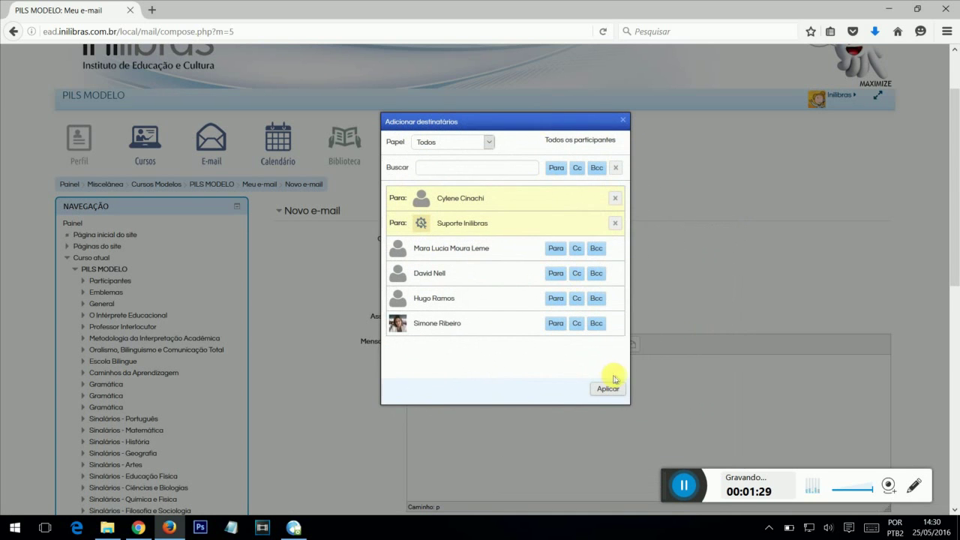
{"action": "left_click", "coordinate": [607, 389]}
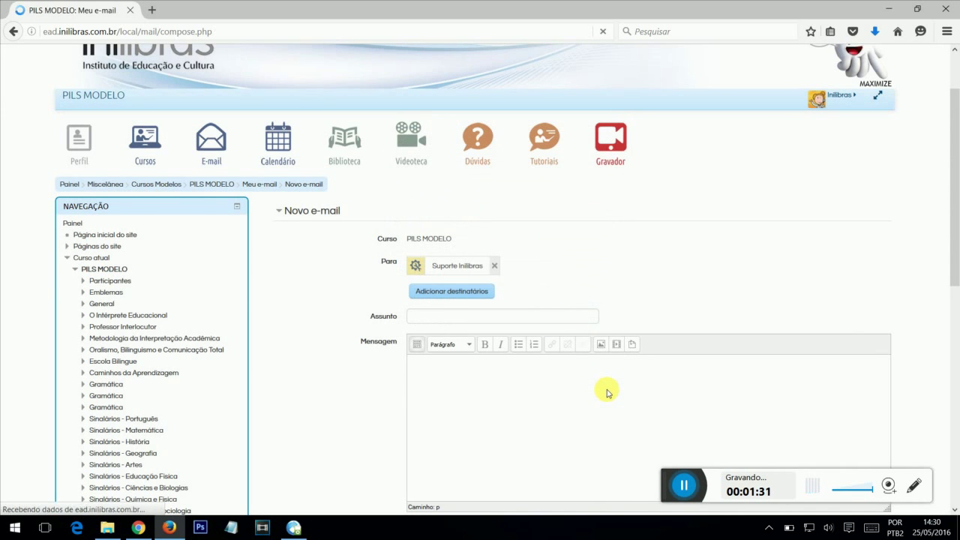
Fill in the subject "Teste" and write a line of filler text beginning with "Nononon" in the message body.
{"action": "scroll", "coordinate": [381, 310], "scroll_direction": "down", "scroll_amount": 3}
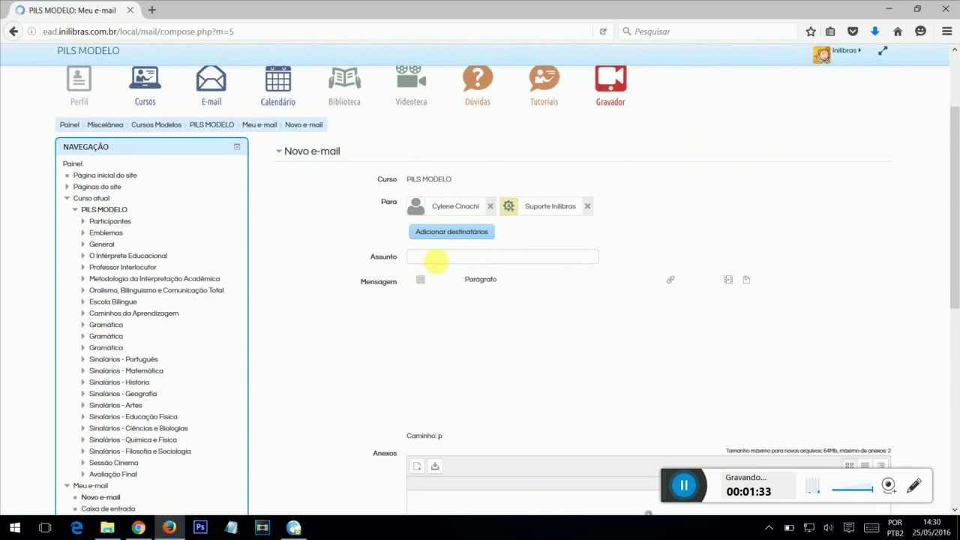
{"action": "left_click", "coordinate": [435, 258]}
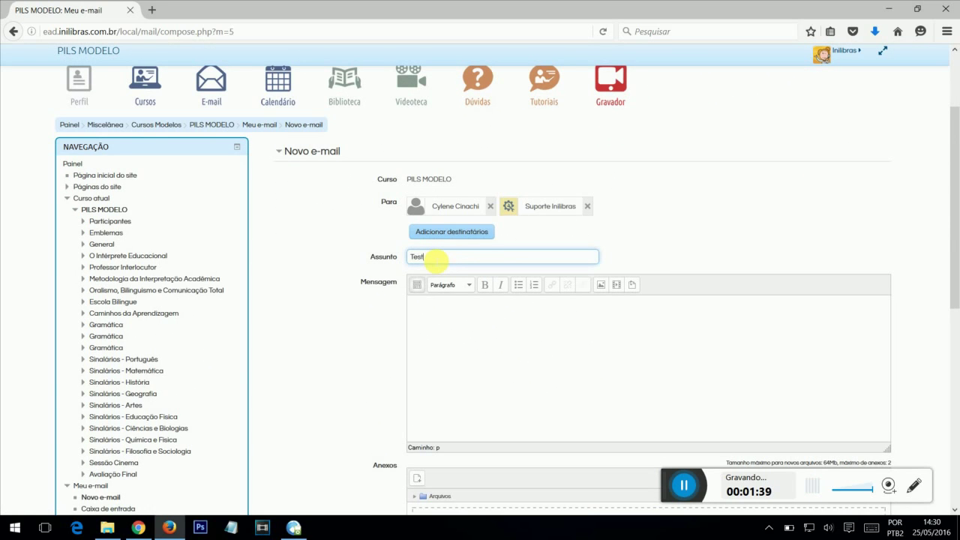
{"action": "left_click", "coordinate": [477, 337]}
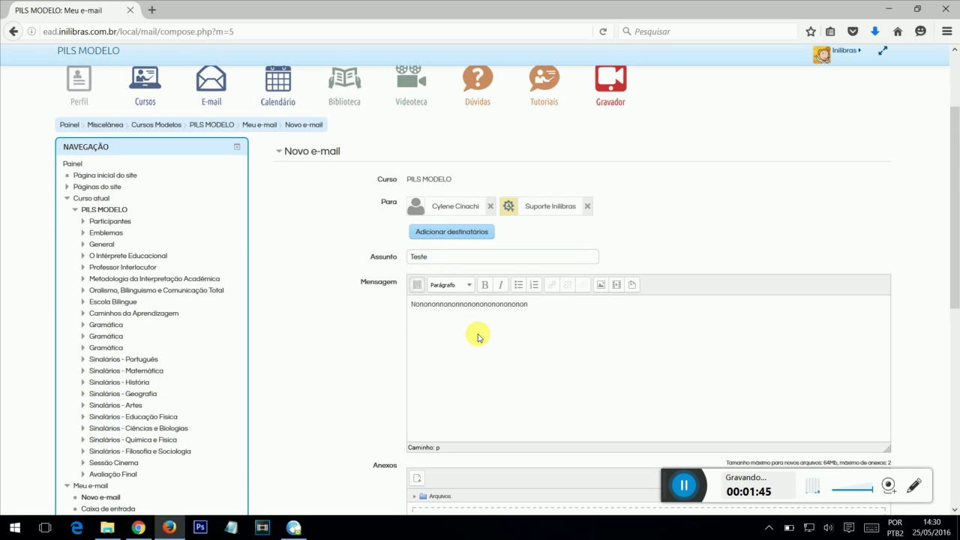
Attach the TESTE.mp4 video from the desktop's Teste folder to the e-mail by uploading it through the file picker.
{"action": "scroll", "coordinate": [364, 321], "scroll_direction": "down", "scroll_amount": 3}
{"action": "scroll", "coordinate": [365, 321], "scroll_direction": "up", "scroll_amount": 2}
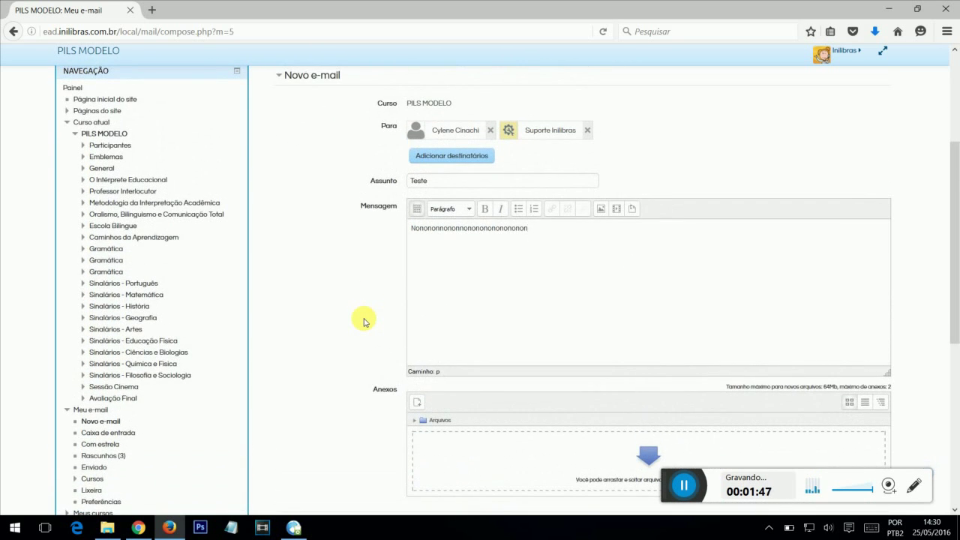
{"action": "scroll", "coordinate": [365, 321], "scroll_direction": "down", "scroll_amount": 2}
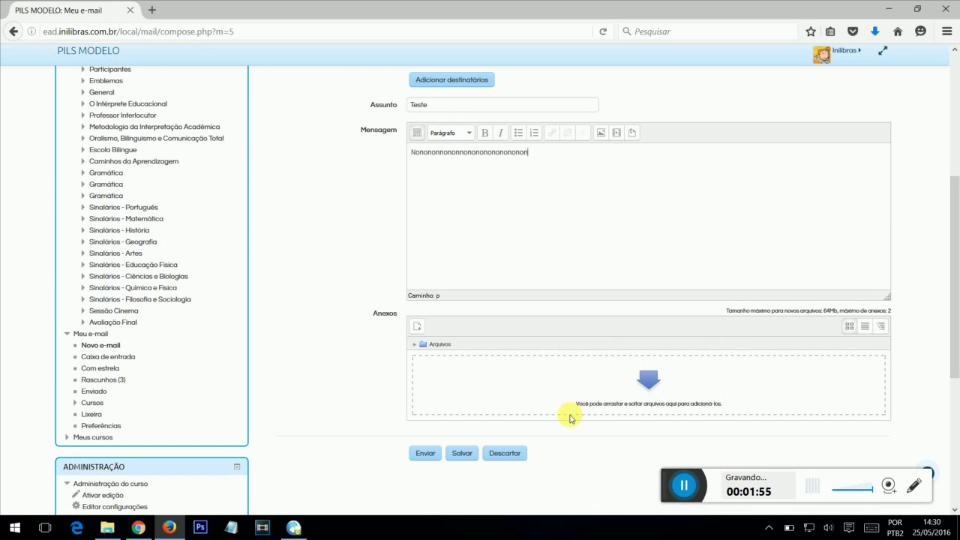
{"action": "left_click", "coordinate": [421, 332]}
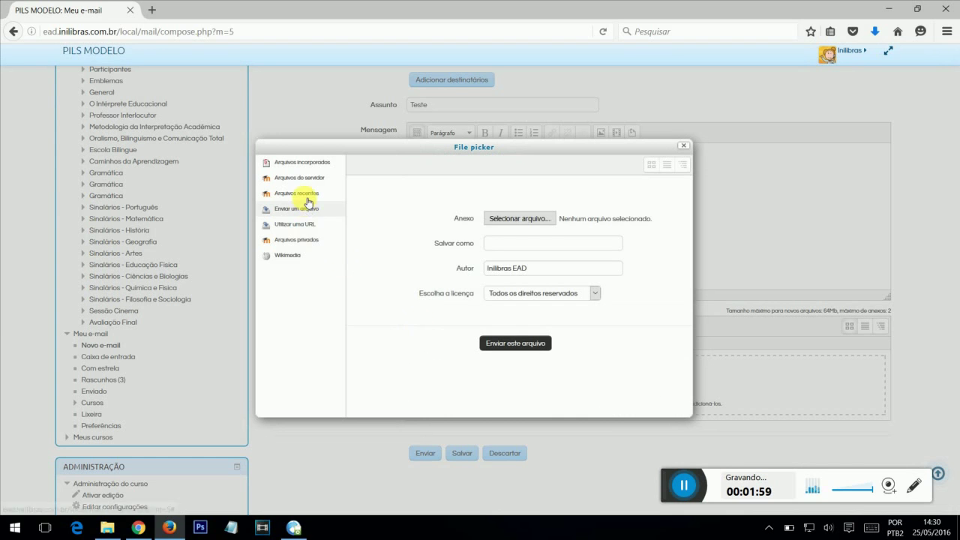
{"action": "left_click", "coordinate": [683, 144]}
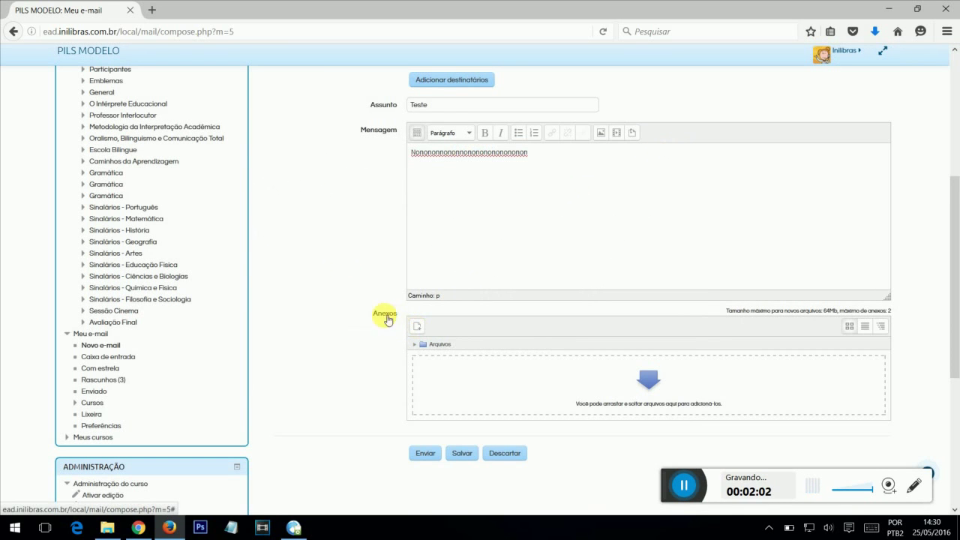
{"action": "left_click", "coordinate": [428, 331]}
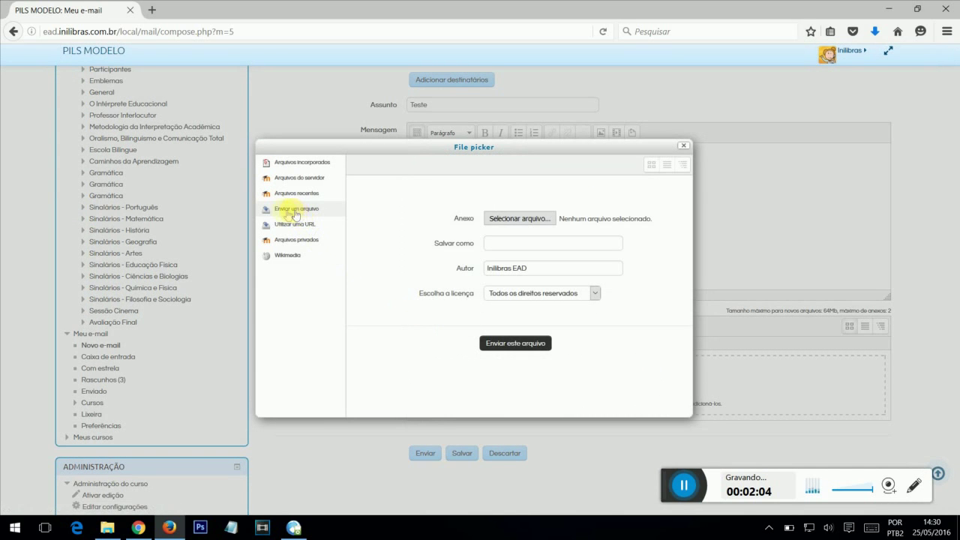
{"action": "left_click", "coordinate": [520, 219]}
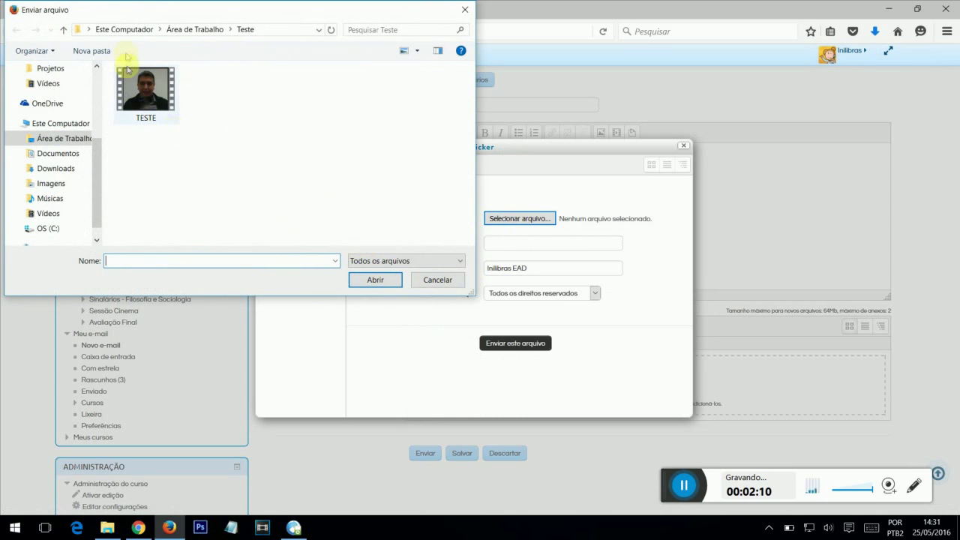
{"action": "left_click", "coordinate": [150, 95]}
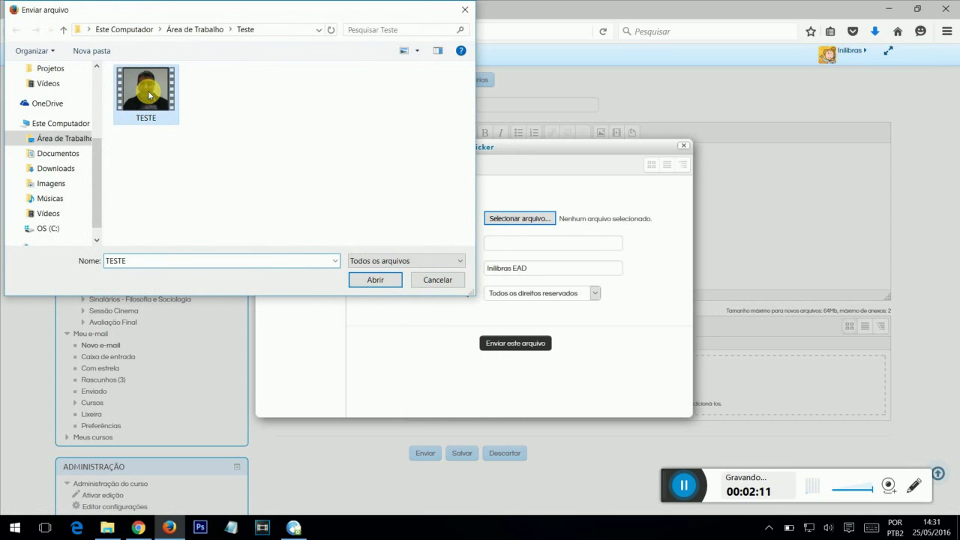
{"action": "left_click", "coordinate": [387, 281]}
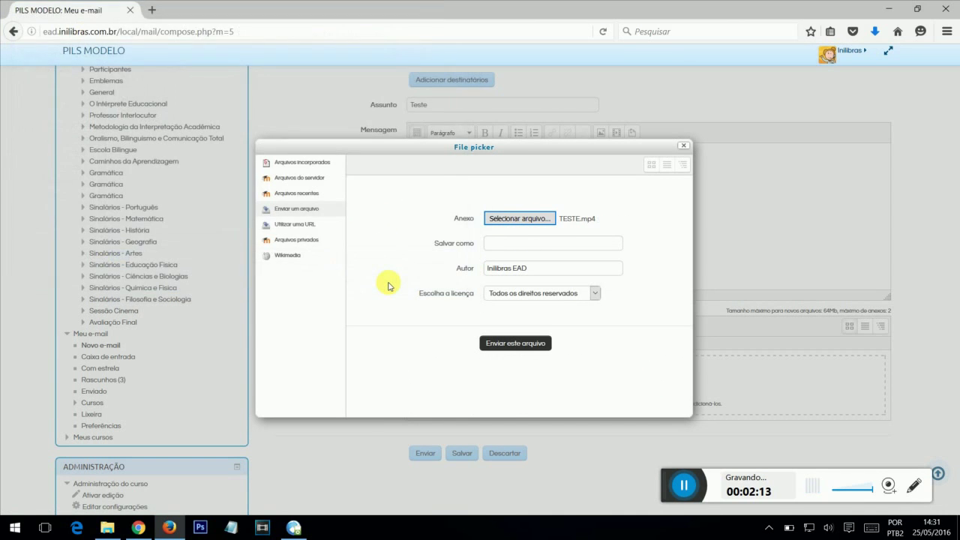
{"action": "left_click", "coordinate": [517, 345]}
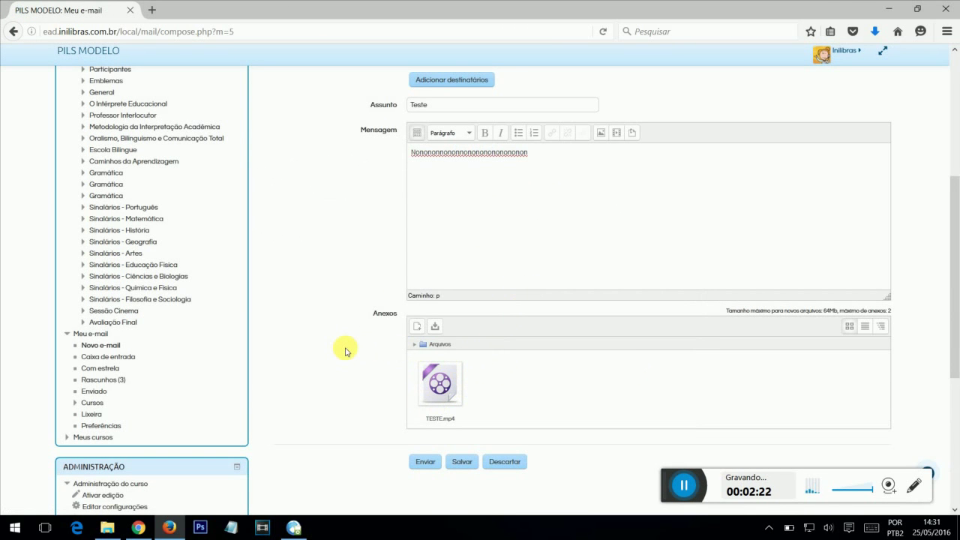
Review the composed e-mail from top to bottom, checking the course, recipients, subject, message, attachment and sending options.
{"action": "scroll", "coordinate": [345, 351], "scroll_direction": "down", "scroll_amount": 2}
{"action": "scroll", "coordinate": [345, 351], "scroll_direction": "up", "scroll_amount": 10}
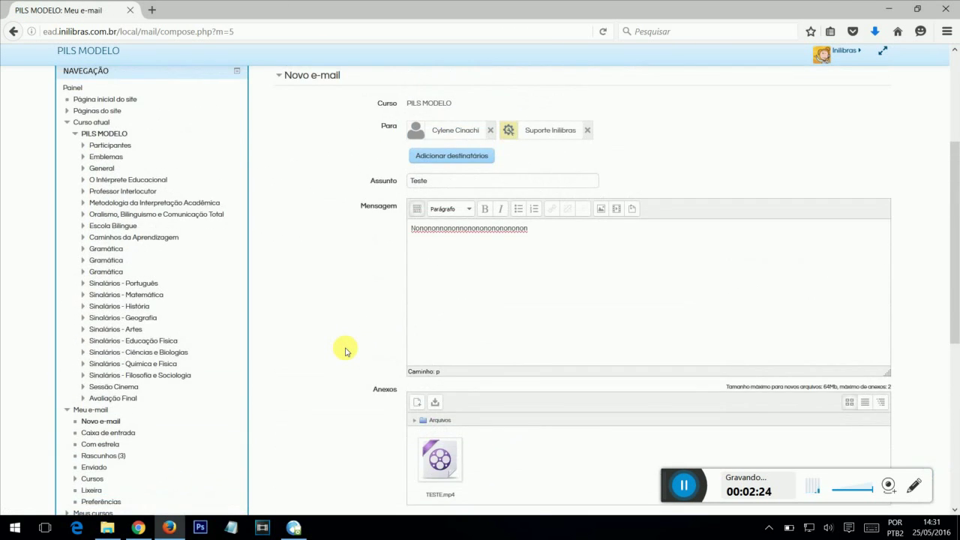
{"action": "scroll", "coordinate": [345, 351], "scroll_direction": "down", "scroll_amount": 10}
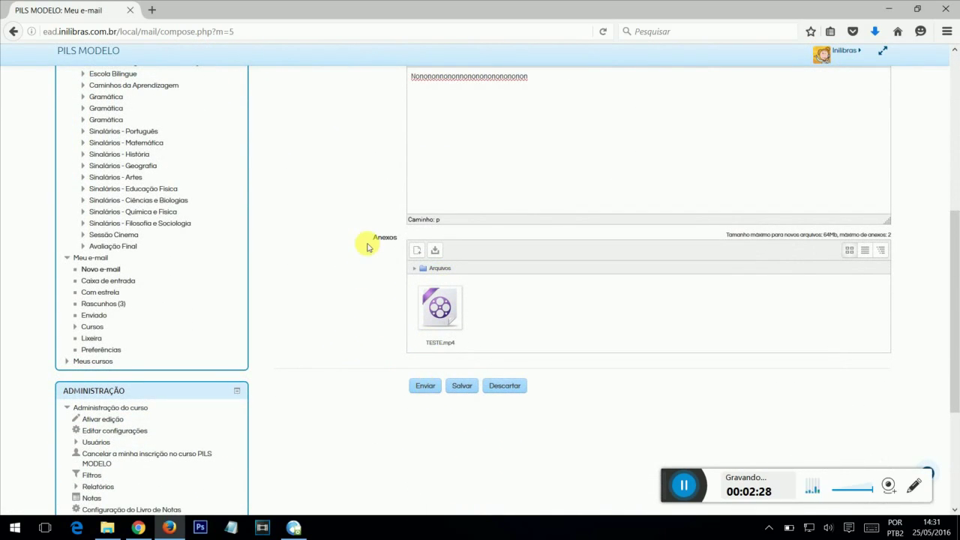
{"action": "scroll", "coordinate": [366, 245], "scroll_direction": "up", "scroll_amount": 8}
{"action": "scroll", "coordinate": [367, 246], "scroll_direction": "down", "scroll_amount": 3}
{"action": "scroll", "coordinate": [367, 246], "scroll_direction": "down", "scroll_amount": 3}
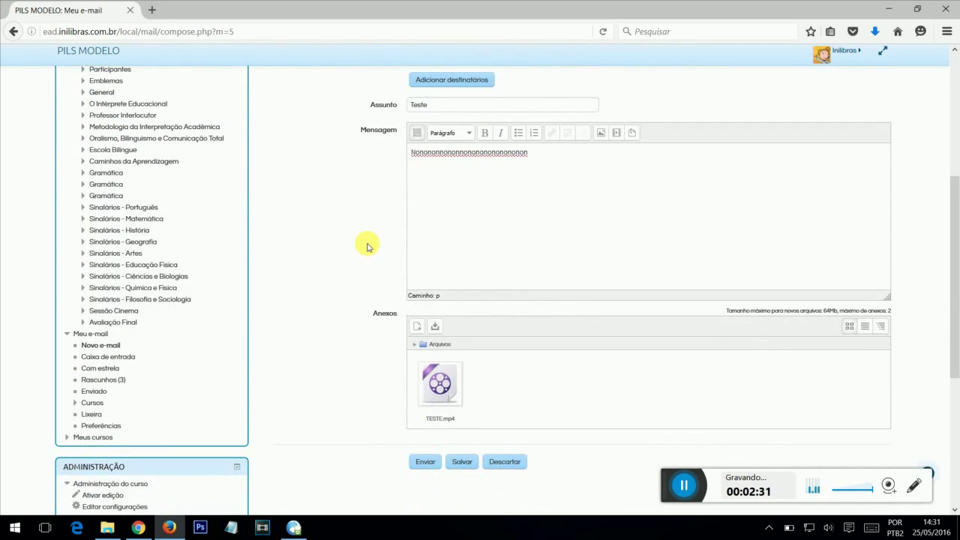
{"action": "scroll", "coordinate": [368, 246], "scroll_direction": "up", "scroll_amount": 2}
{"action": "scroll", "coordinate": [368, 246], "scroll_direction": "down", "scroll_amount": 2}
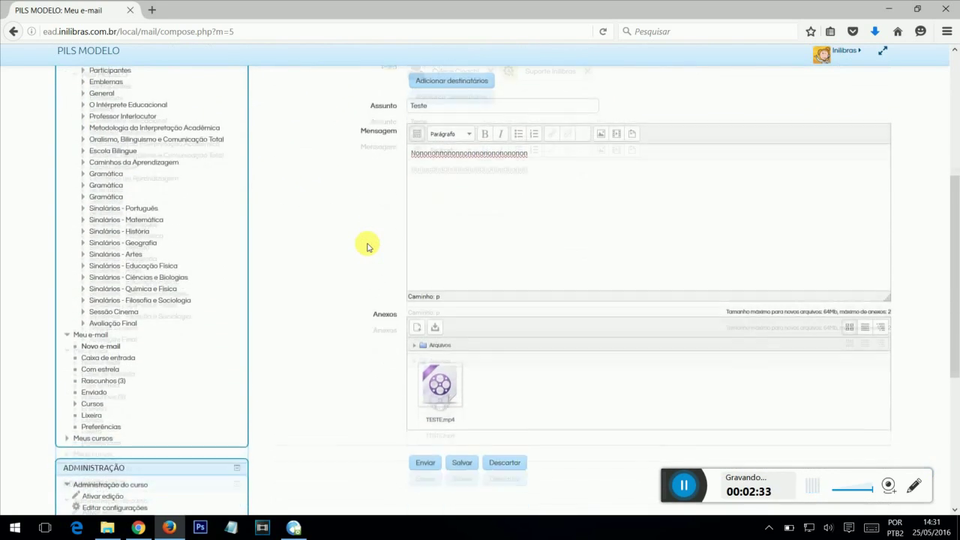
{"action": "scroll", "coordinate": [368, 246], "scroll_direction": "up", "scroll_amount": 4}
{"action": "scroll", "coordinate": [368, 246], "scroll_direction": "up", "scroll_amount": 3}
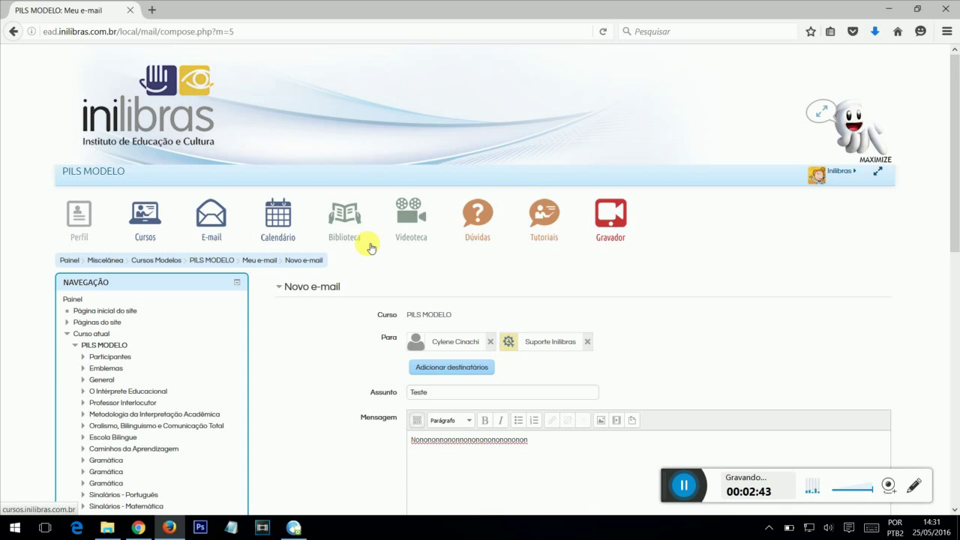
Delete the TESTE.mp4 attachment from the composed e-mail and confirm the deletion.
{"action": "scroll", "coordinate": [370, 248], "scroll_direction": "down", "scroll_amount": 4}
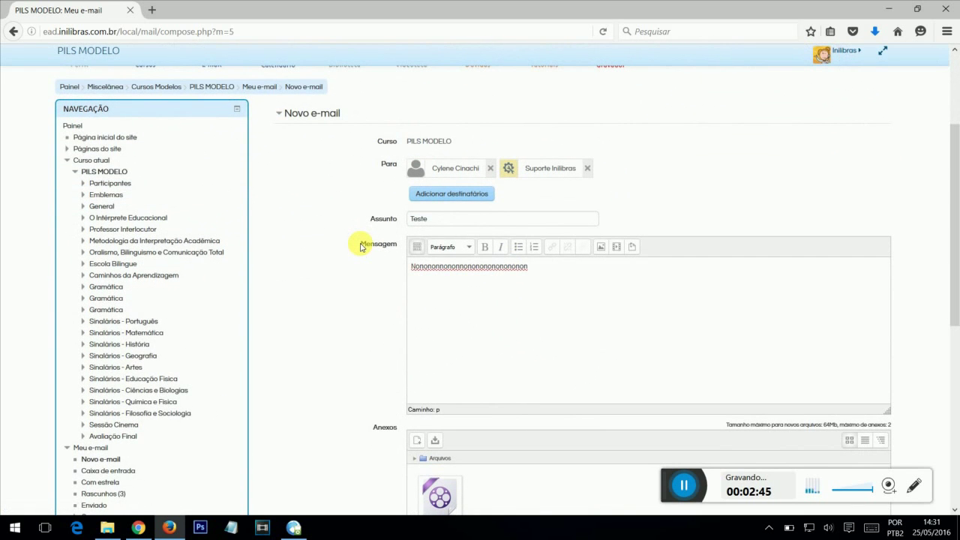
{"action": "scroll", "coordinate": [361, 247], "scroll_direction": "down", "scroll_amount": 3}
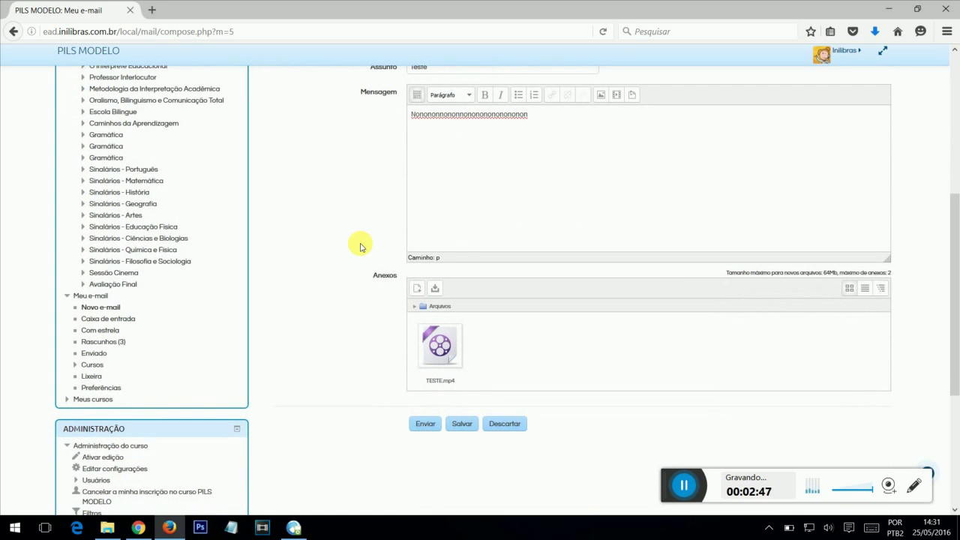
{"action": "left_click", "coordinate": [448, 344]}
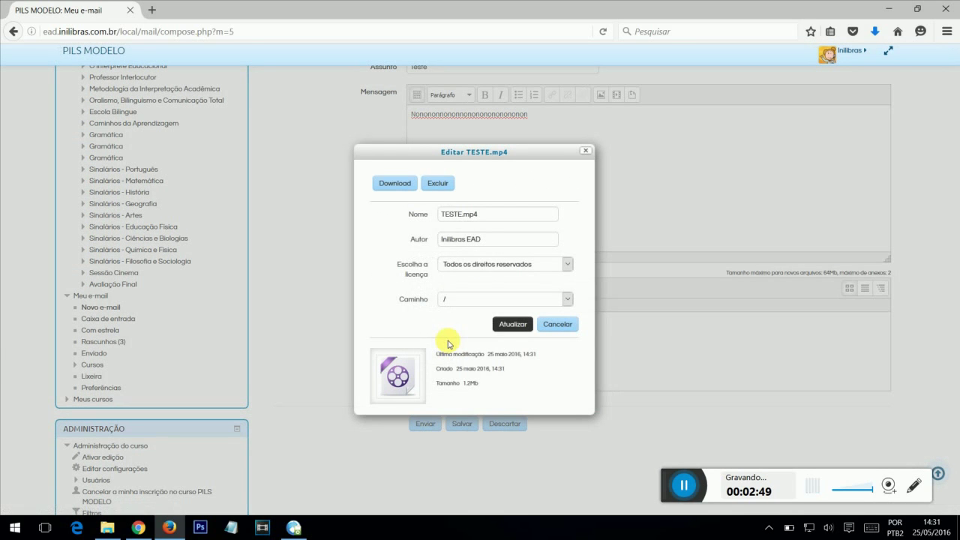
{"action": "left_click", "coordinate": [445, 188]}
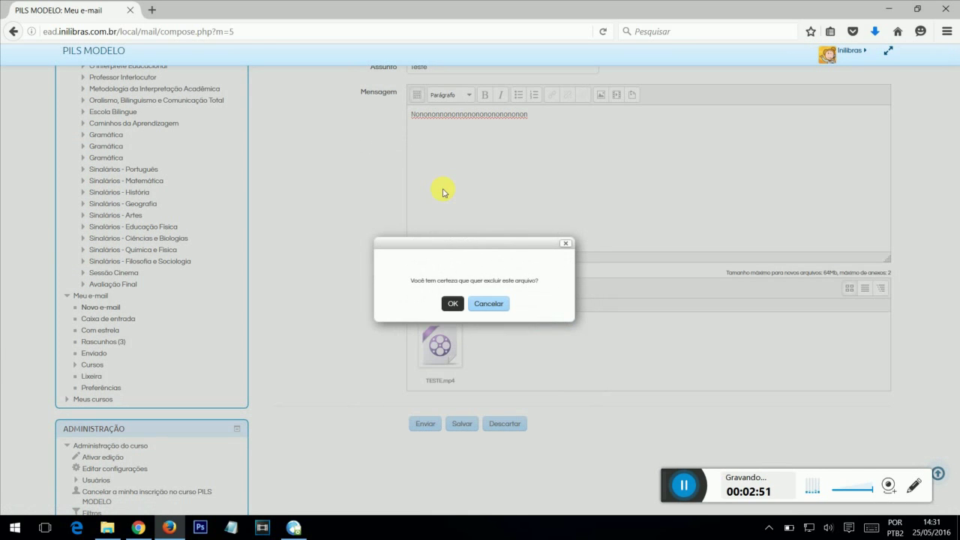
{"action": "left_click", "coordinate": [454, 304]}
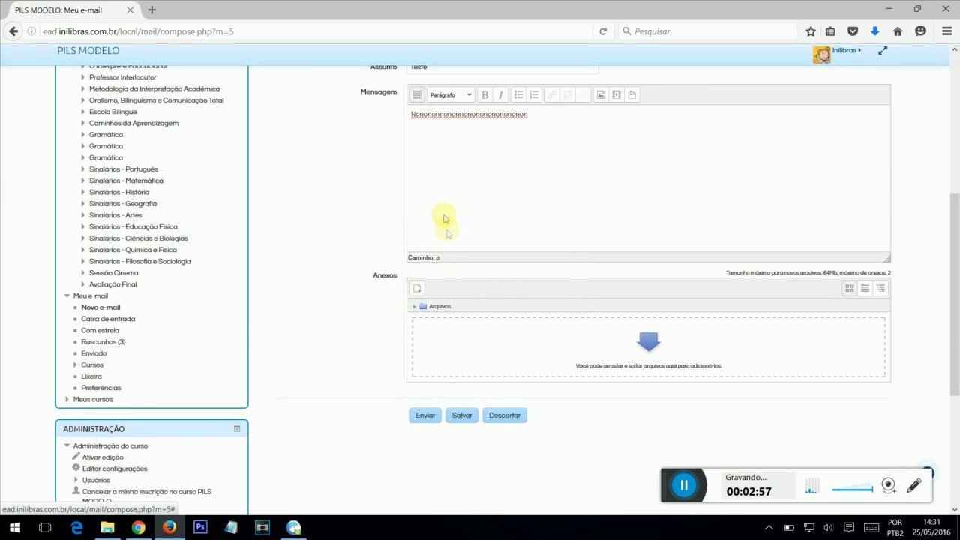
Switch to File Explorer and drop the TESTE video from the desktop's Teste folder into the e-mail's attachment area.
{"action": "left_click", "coordinate": [105, 529]}
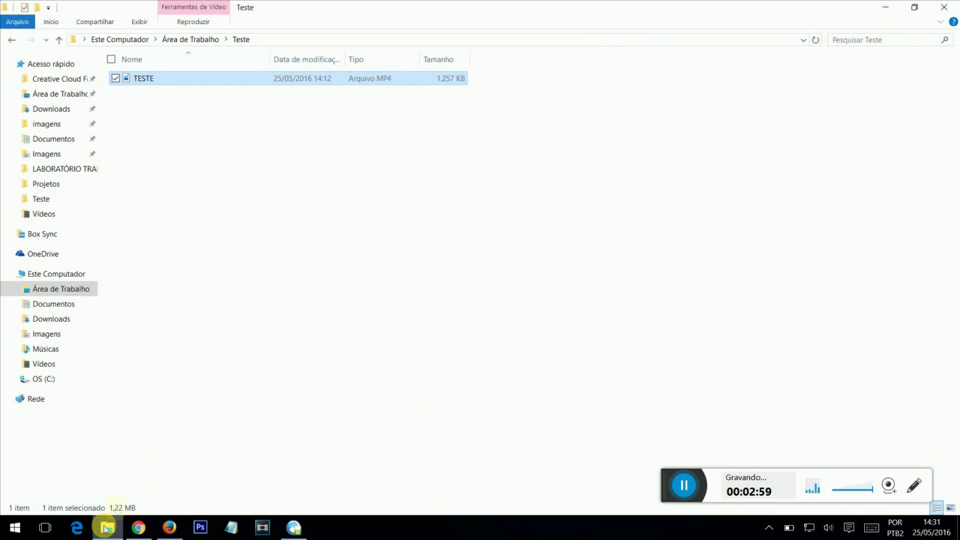
{"action": "left_click", "coordinate": [131, 84]}
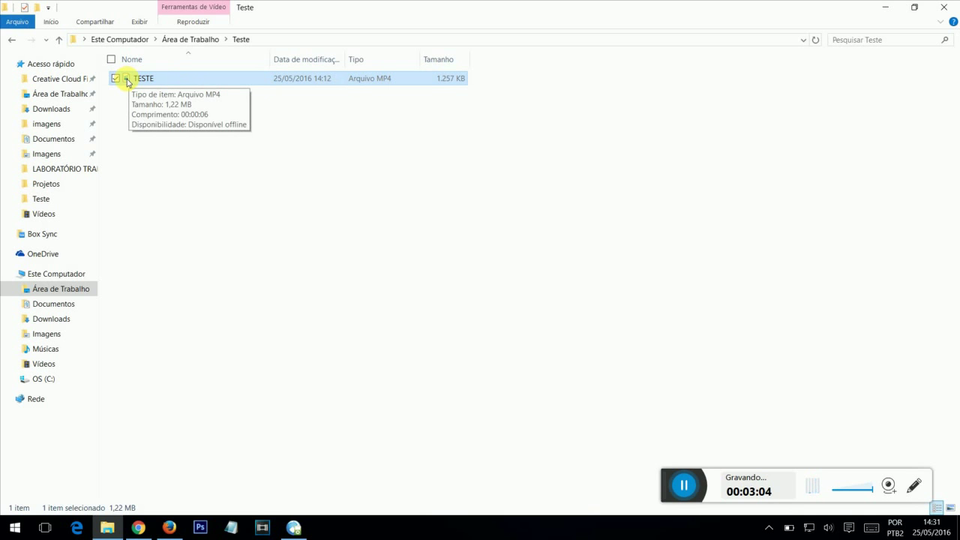
{"action": "left_click_drag", "start_coordinate": [128, 81], "coordinate": [488, 349]}
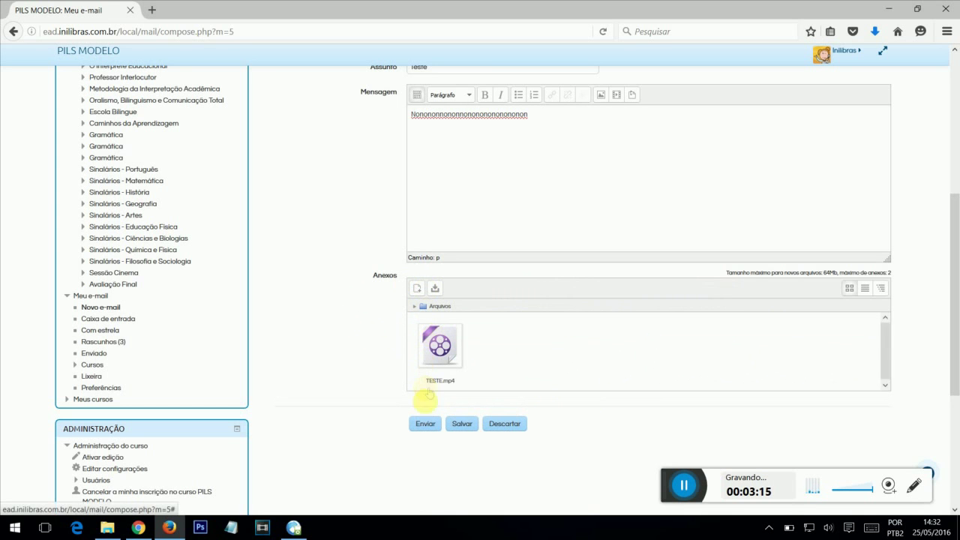
Discard the composed e-mail and look over the PILS MODELO course's message list.
{"action": "left_click", "coordinate": [425, 424]}
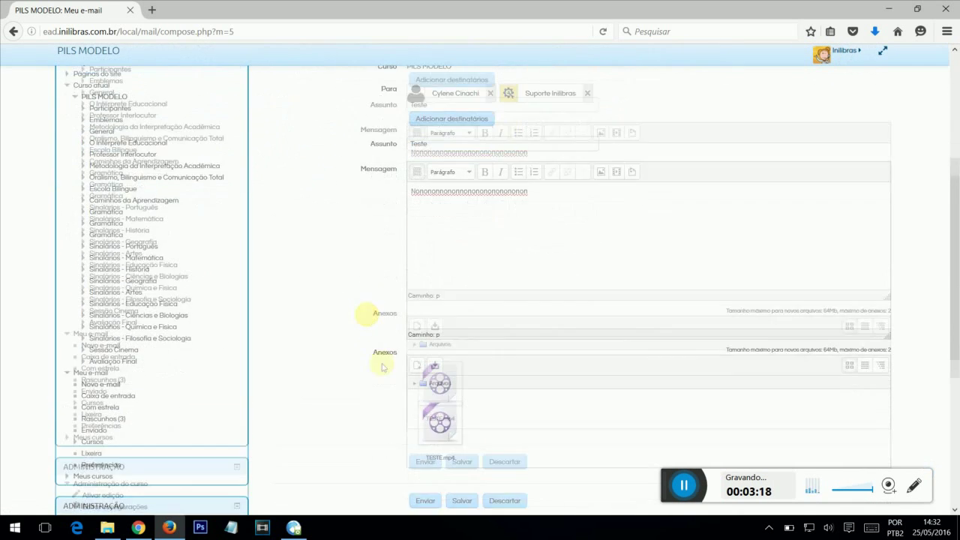
{"action": "left_click", "coordinate": [510, 461]}
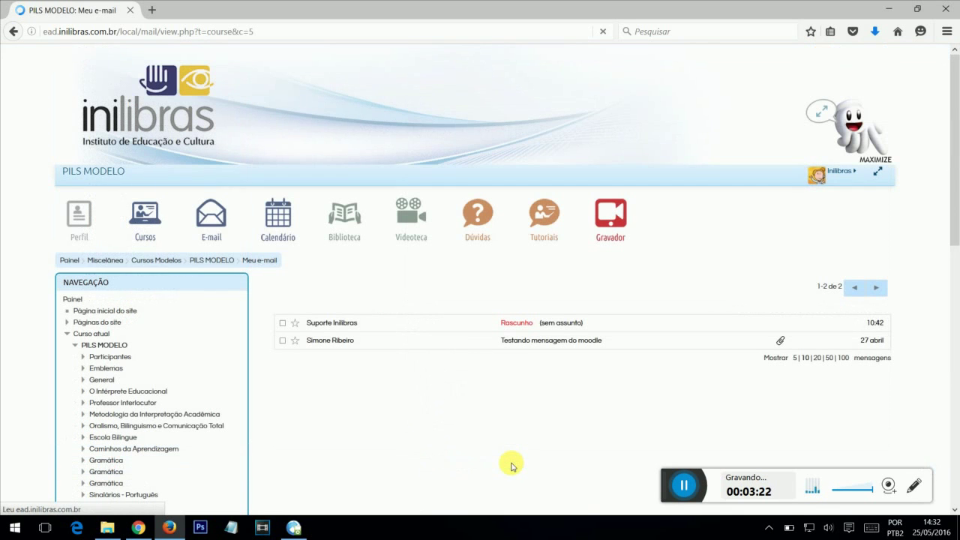
{"action": "scroll", "coordinate": [349, 271], "scroll_direction": "down", "scroll_amount": 3}
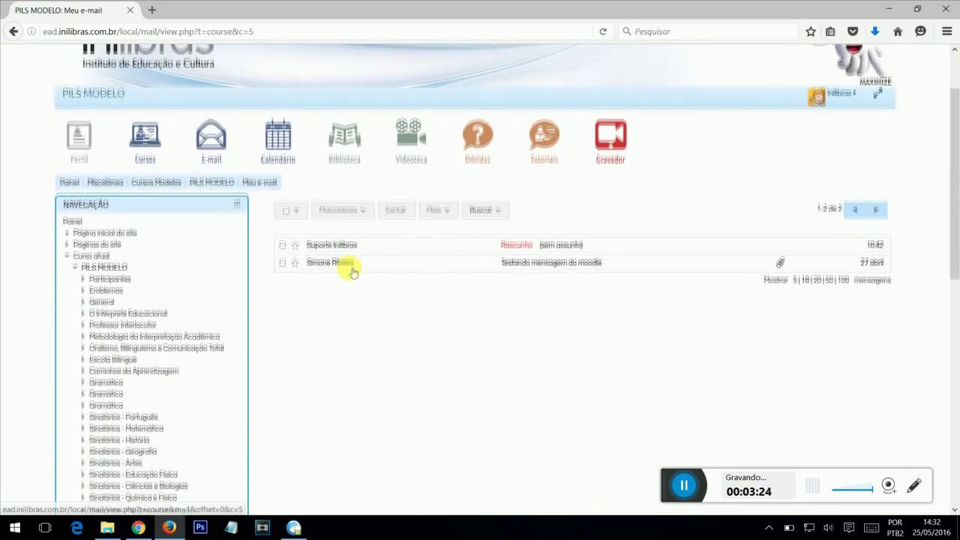
{"action": "scroll", "coordinate": [345, 248], "scroll_direction": "down", "scroll_amount": 1}
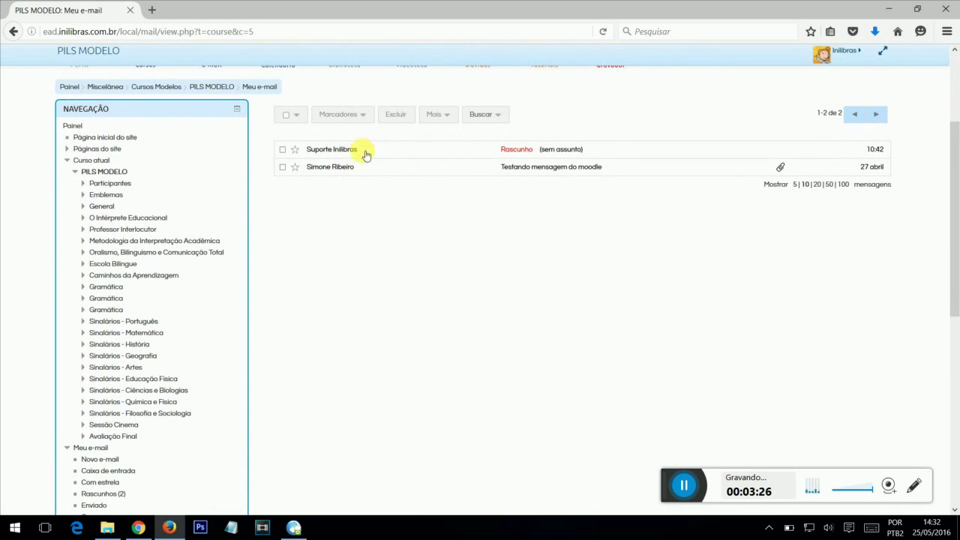
{"action": "scroll", "coordinate": [432, 225], "scroll_direction": "up", "scroll_amount": 1}
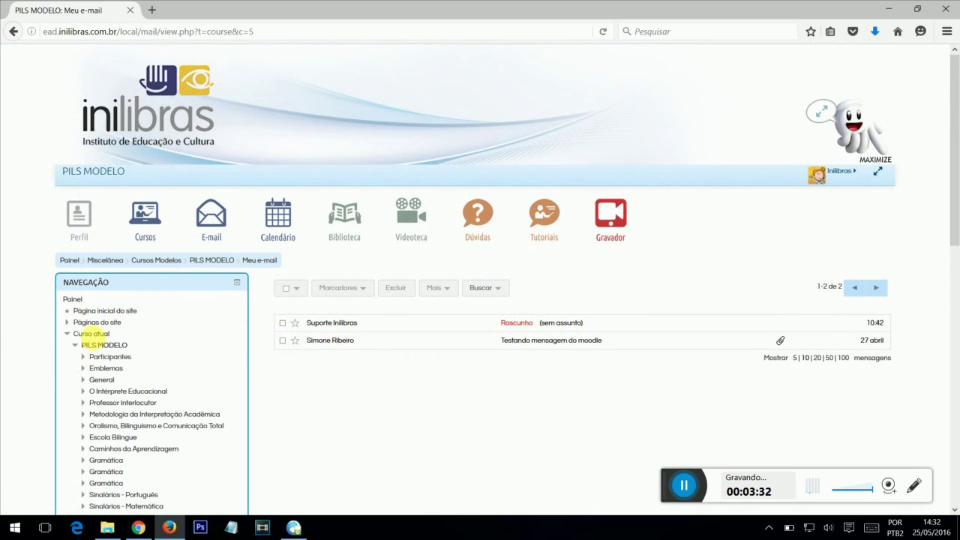
Open the general mailbox, check the sent (Enviado) and trash (Lixeira) folders, and return to the inbox.
{"action": "left_click", "coordinate": [212, 233]}
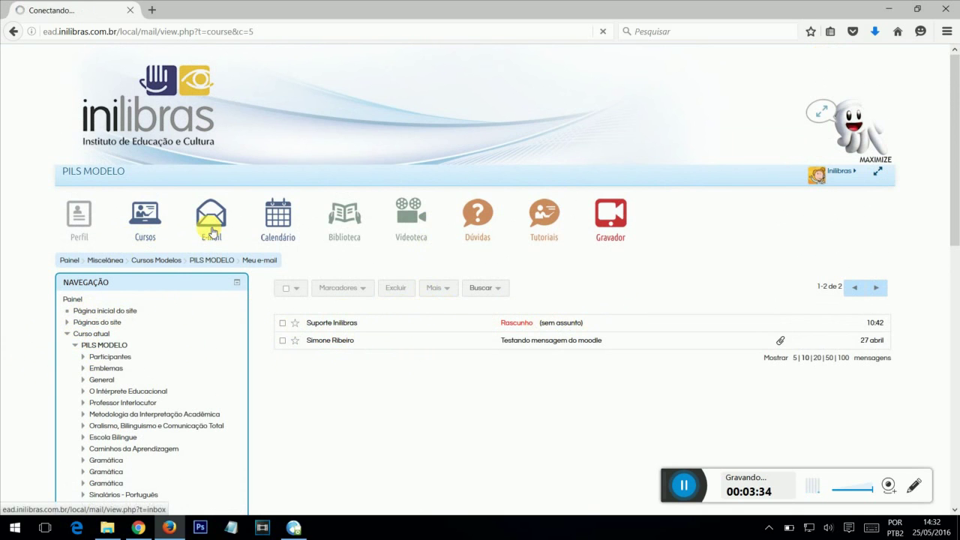
{"action": "scroll", "coordinate": [84, 409], "scroll_direction": "down", "scroll_amount": 1}
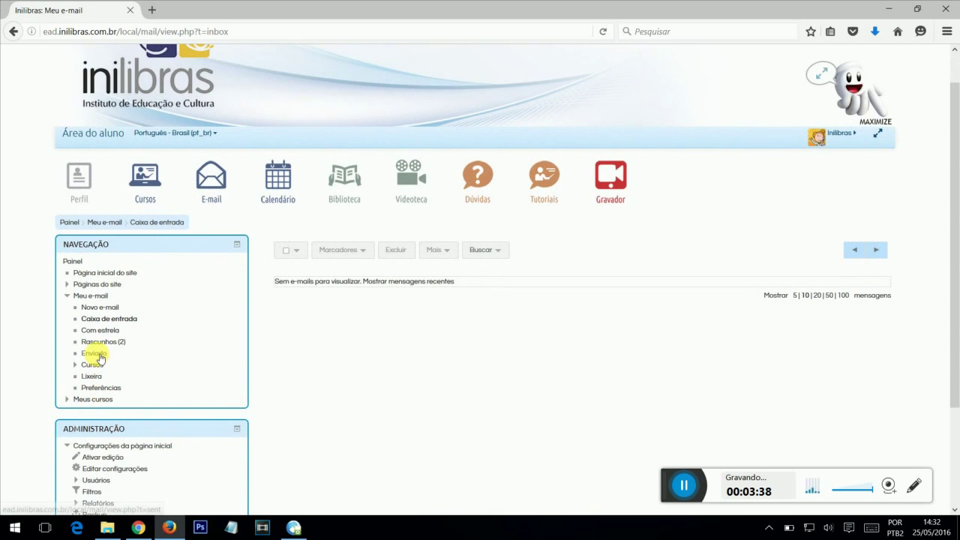
{"action": "left_click", "coordinate": [94, 356]}
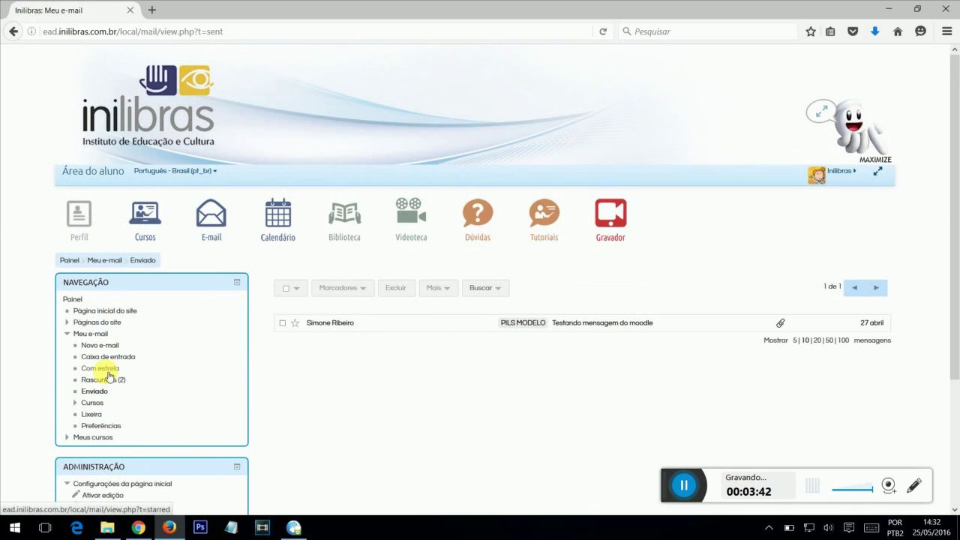
{"action": "scroll", "coordinate": [148, 366], "scroll_direction": "down", "scroll_amount": 1}
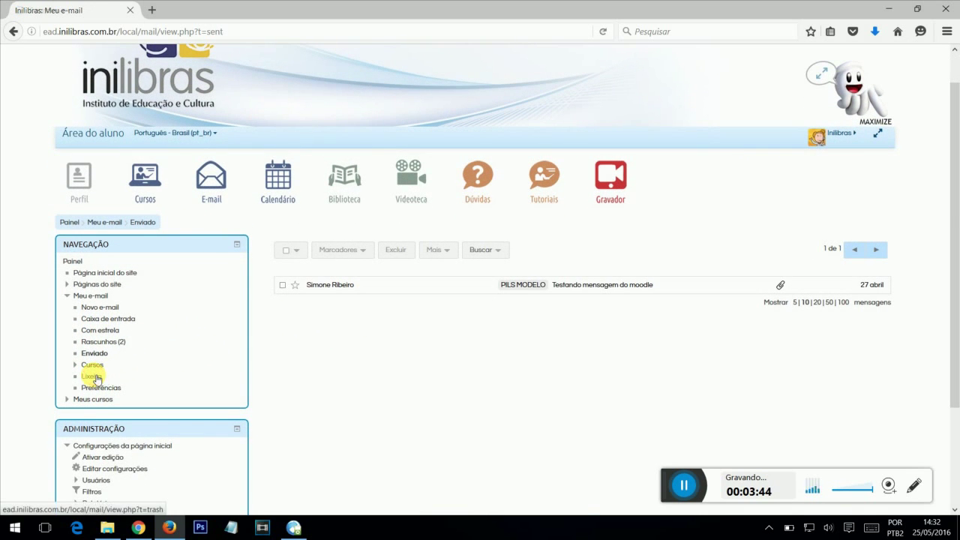
{"action": "left_click", "coordinate": [93, 376]}
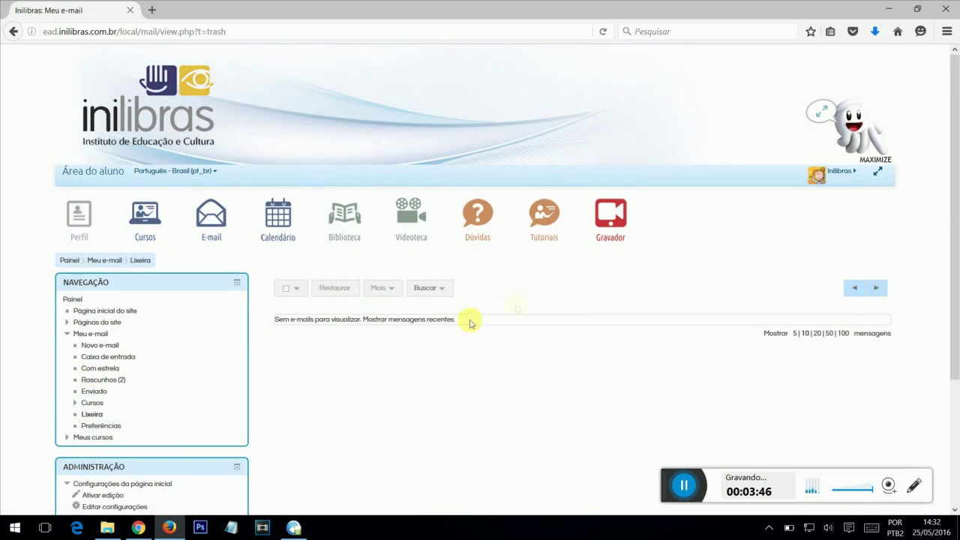
{"action": "scroll", "coordinate": [401, 390], "scroll_direction": "down", "scroll_amount": 2}
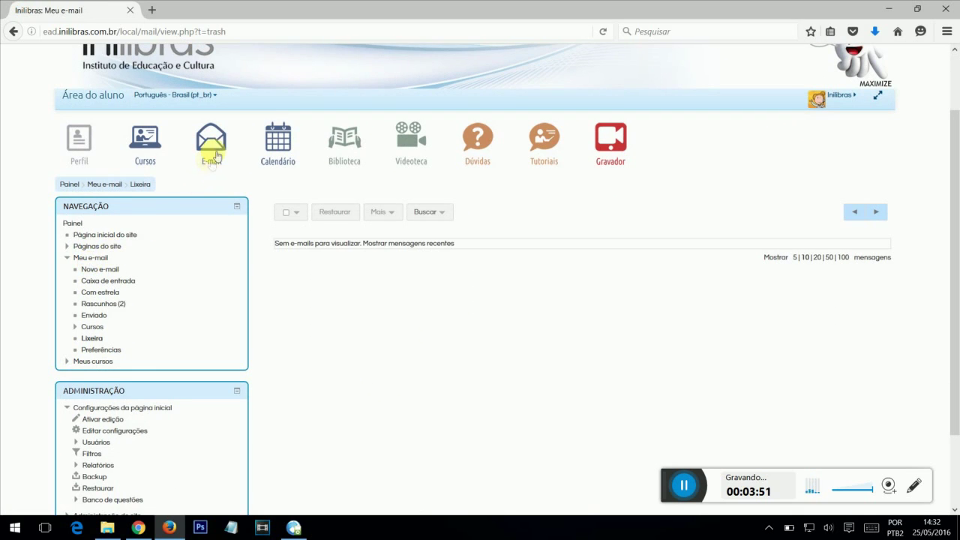
{"action": "left_click", "coordinate": [215, 149]}
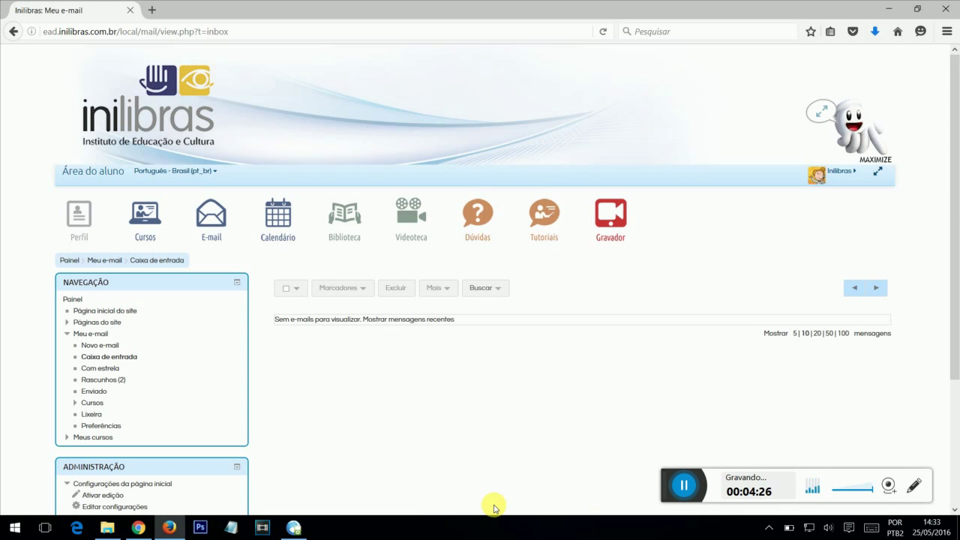
{"action": "scroll", "coordinate": [493, 508], "scroll_direction": "down", "scroll_amount": 4}
{"action": "scroll", "coordinate": [494, 507], "scroll_direction": "up", "scroll_amount": 4}
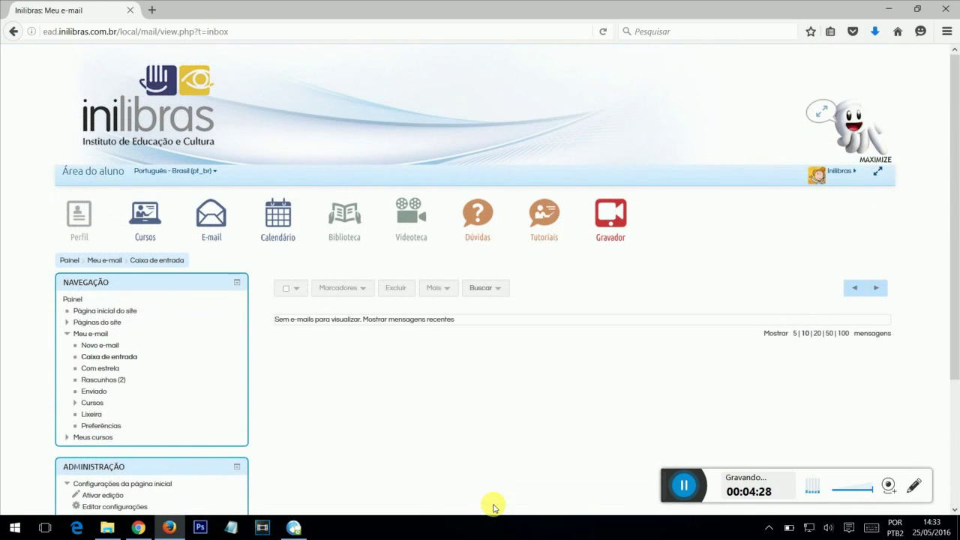